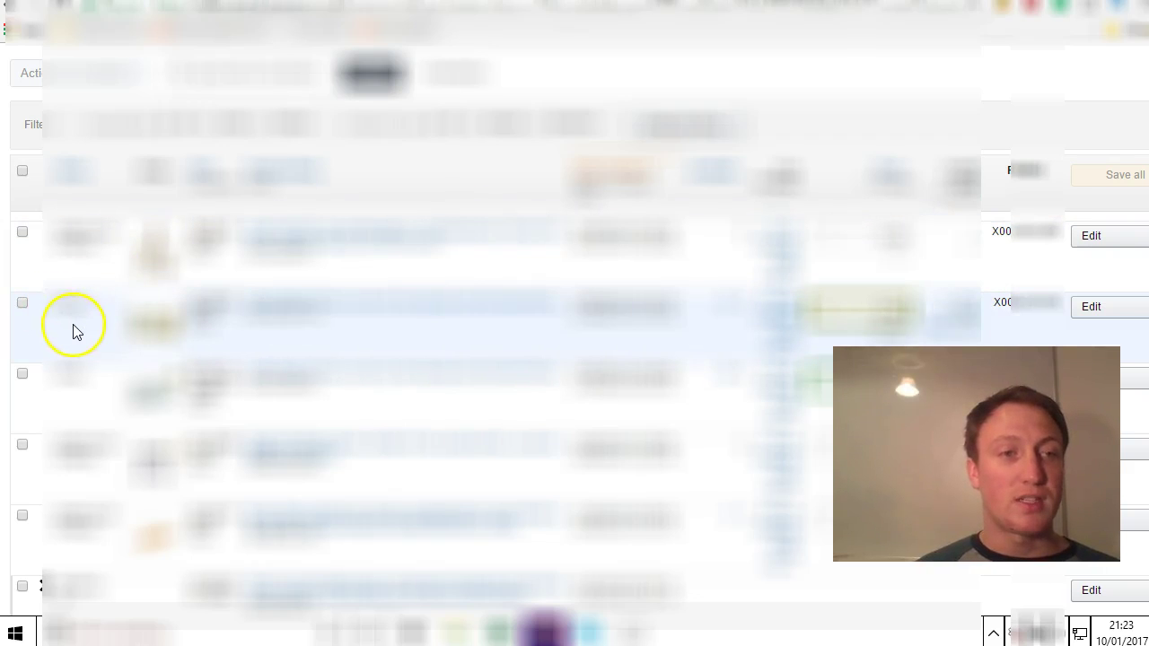
Open the Fulfilment by Amazon settings from the Manage Inventory page.
scroll(88, 332, up, 5)
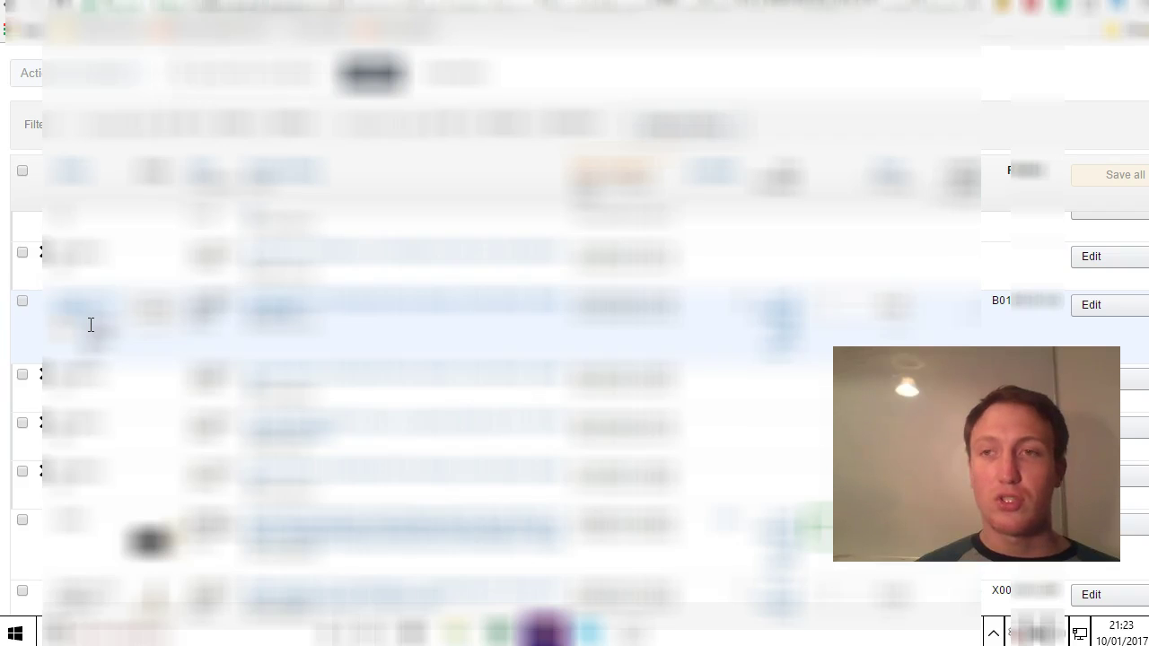
scroll(88, 327, up, 3)
mouse_move(1142, 70)
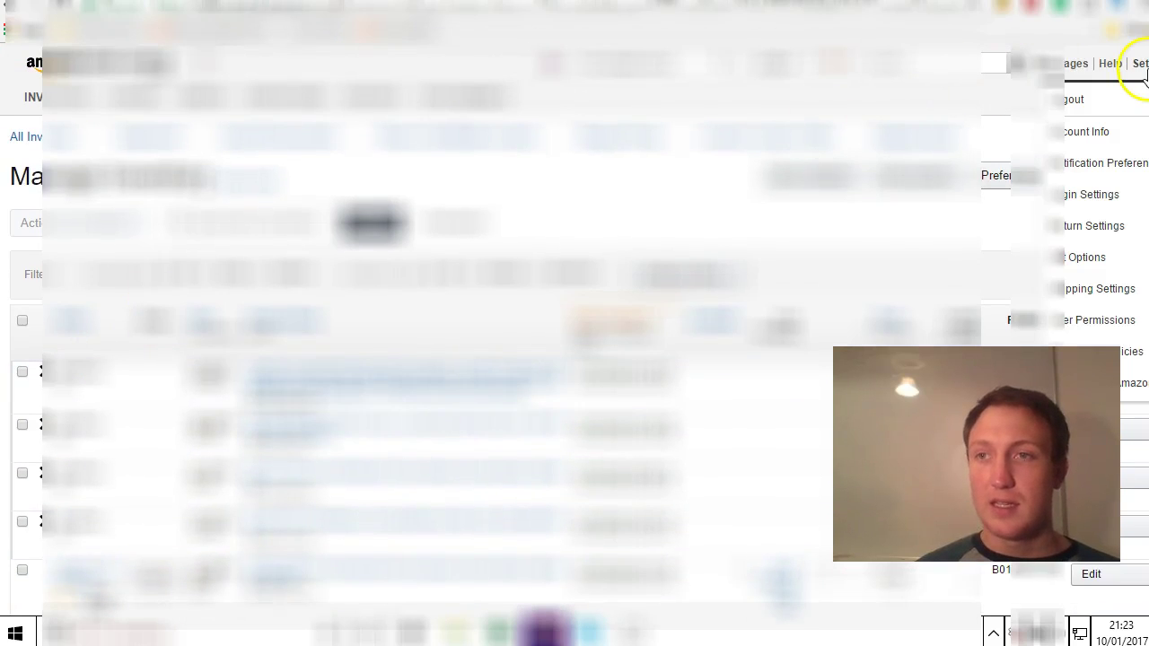
click(1128, 386)
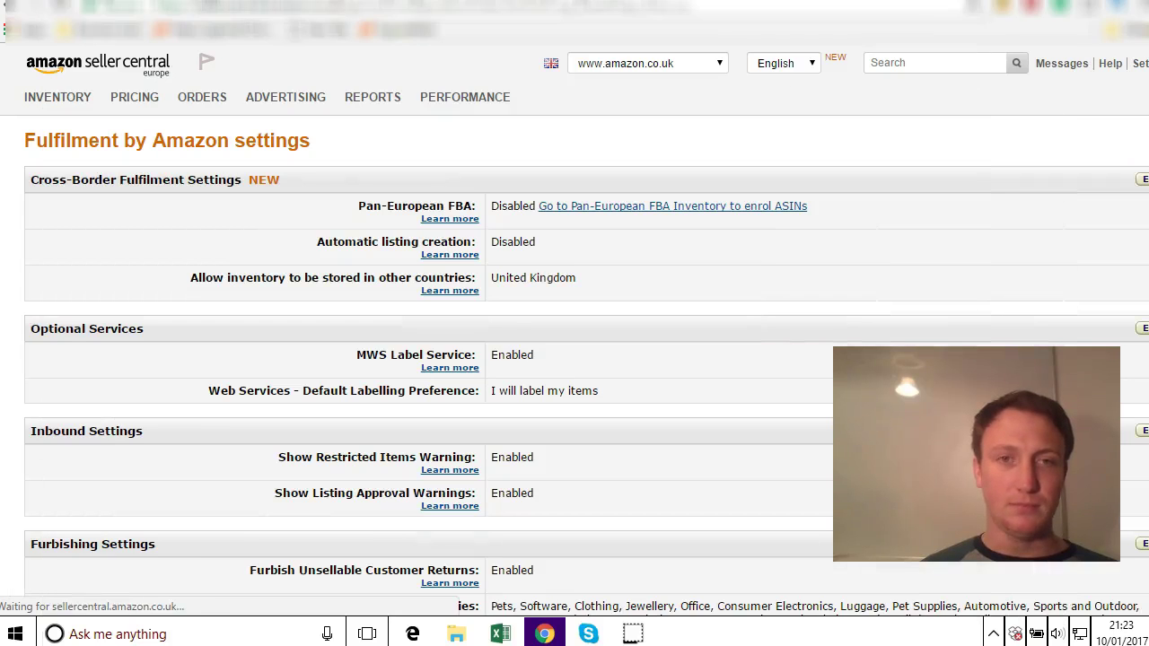
Open the Stickerless, Commingled Inventory option under Inventory Settings for editing.
scroll(467, 306, down, 3)
scroll(452, 301, down, 5)
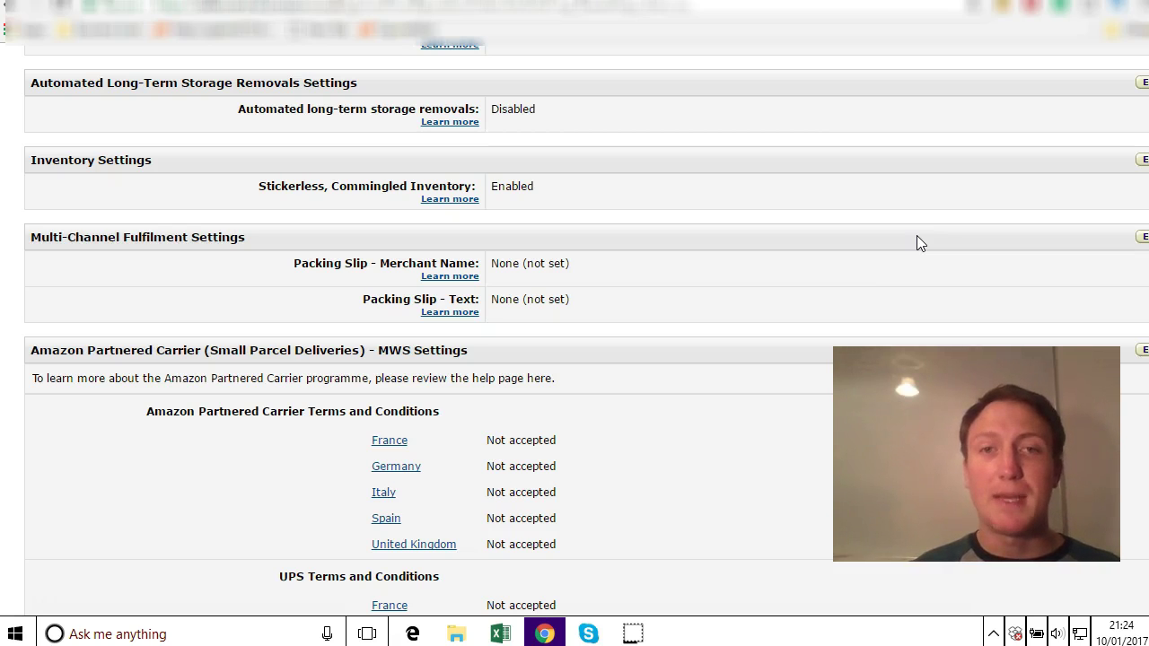
click(1144, 162)
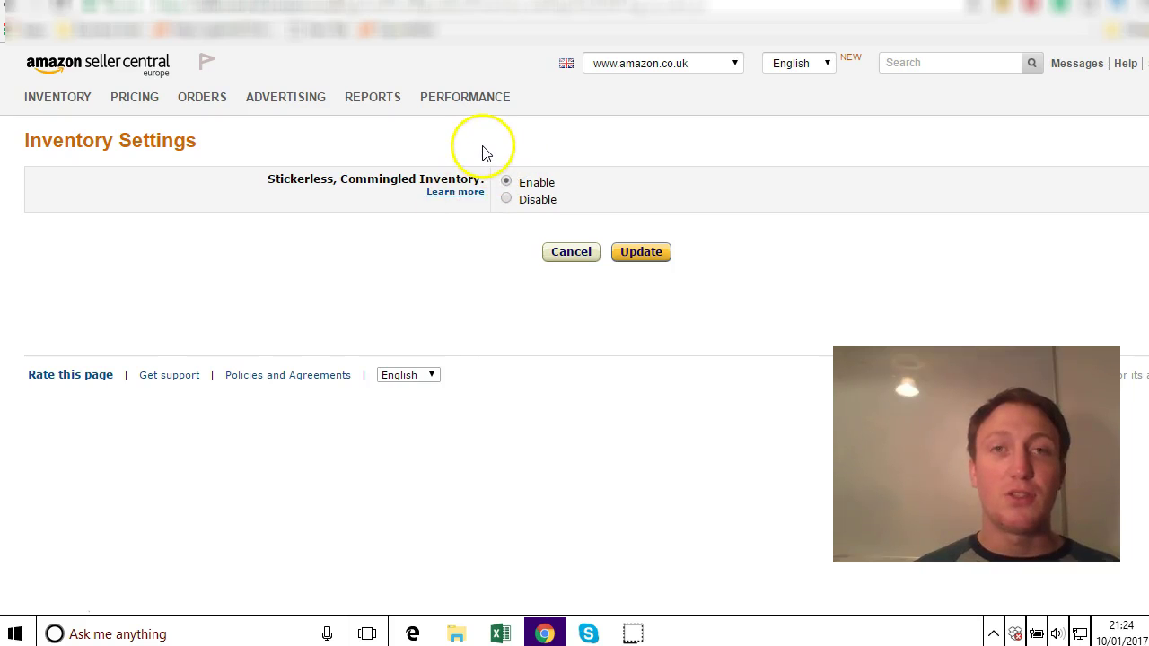
Return to Manage Inventory and open the edit page of an existing product whose FNSKU starts with X00.
mouse_move(75, 104)
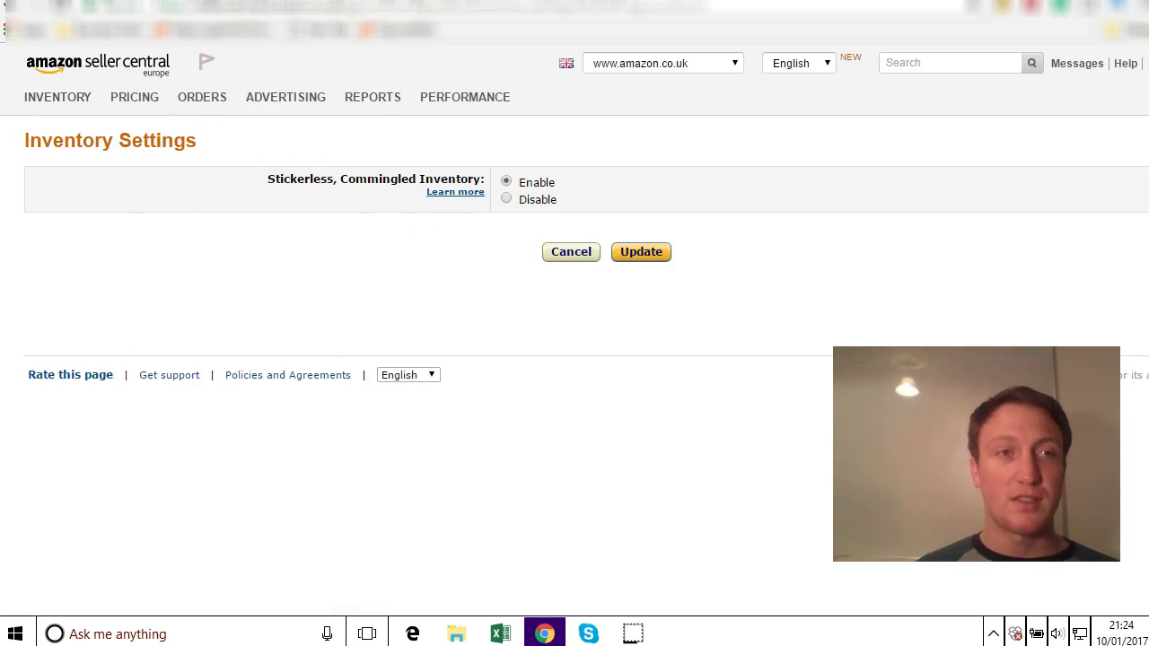
click(83, 122)
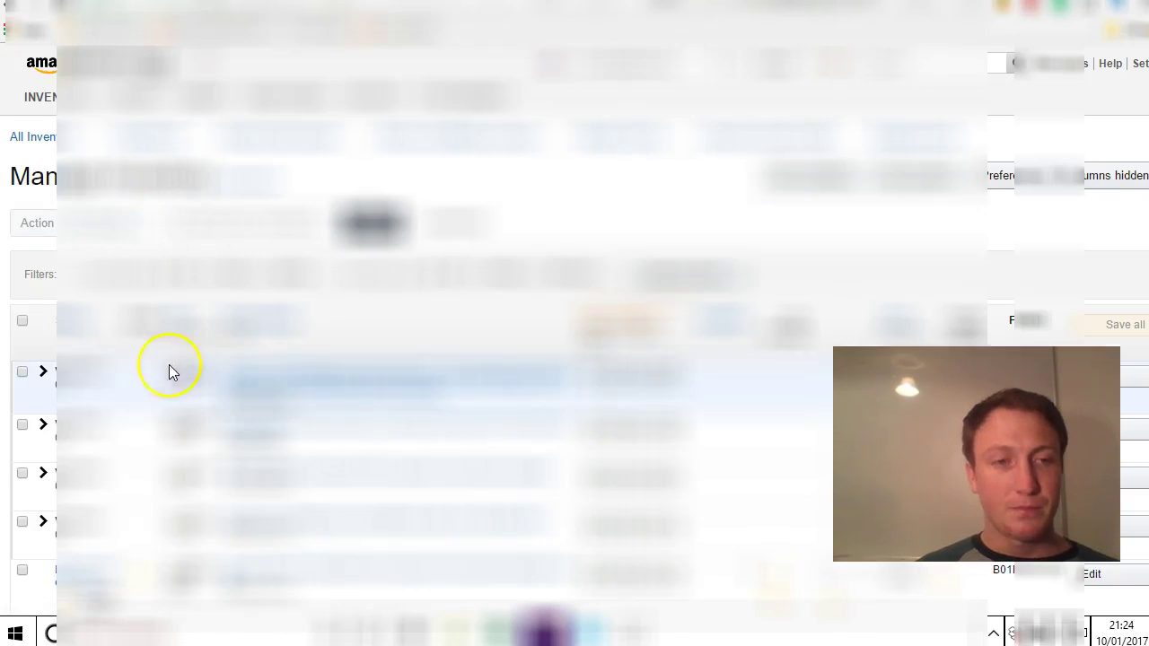
scroll(108, 372, down, 3)
scroll(104, 372, down, 5)
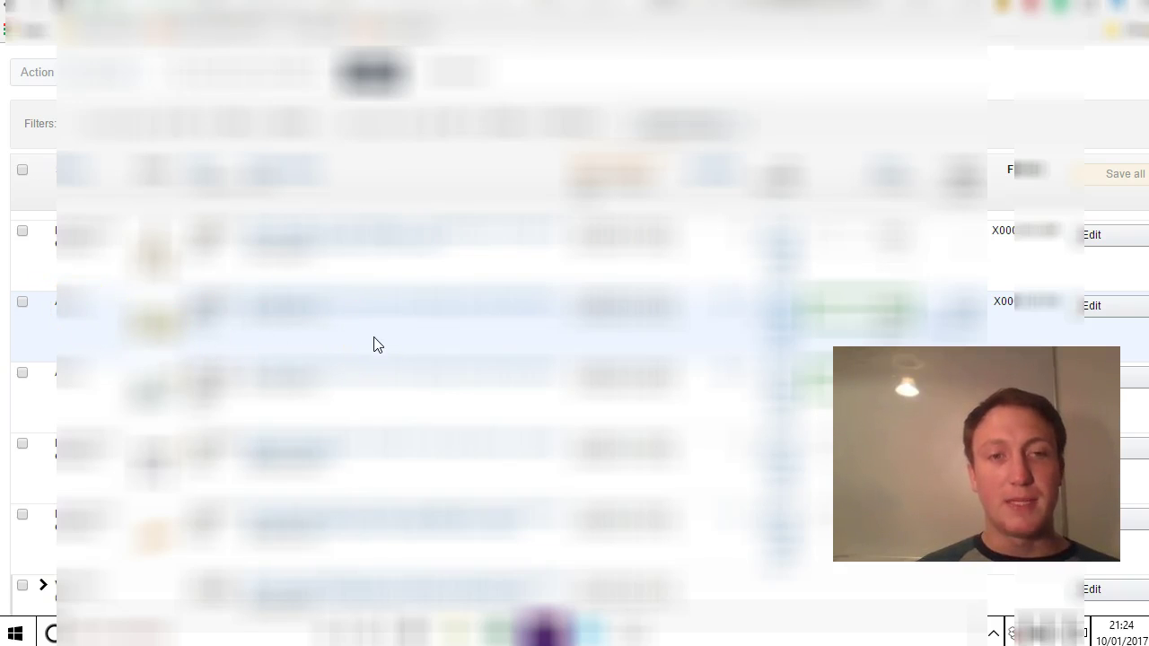
click(1086, 305)
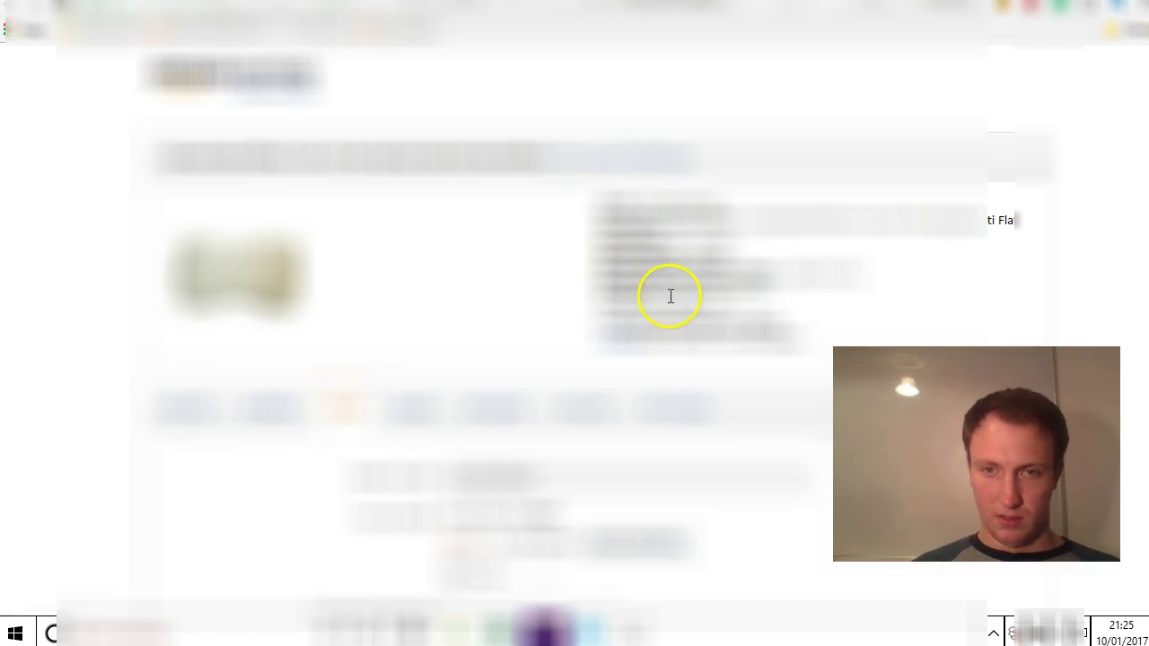
Copy the product identifier from the details of the opened listing.
double_click(718, 288)
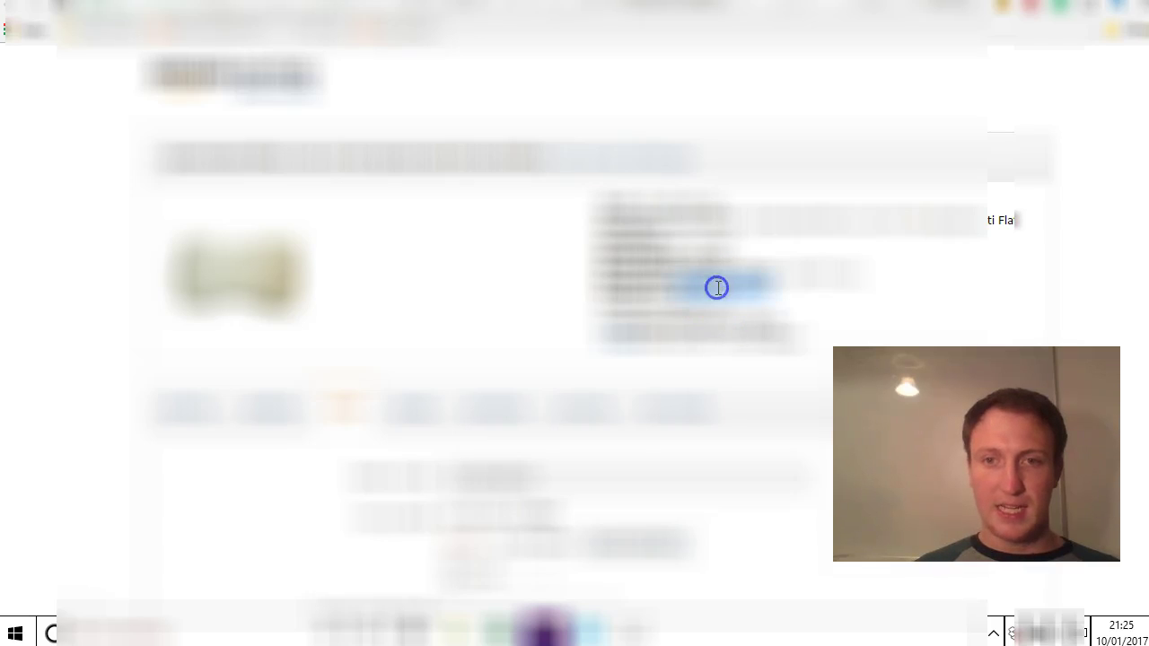
right_click(719, 289)
click(749, 304)
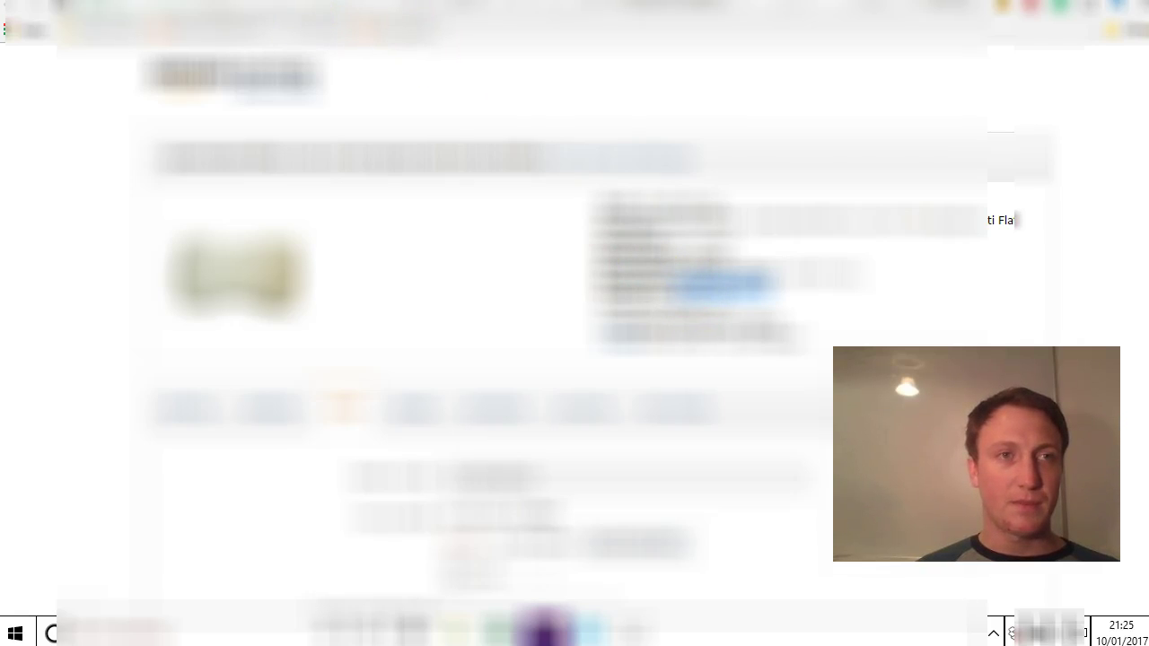
Go back to the inventory list and open the page for adding a product.
click(305, 27)
scroll(192, 147, up, 7)
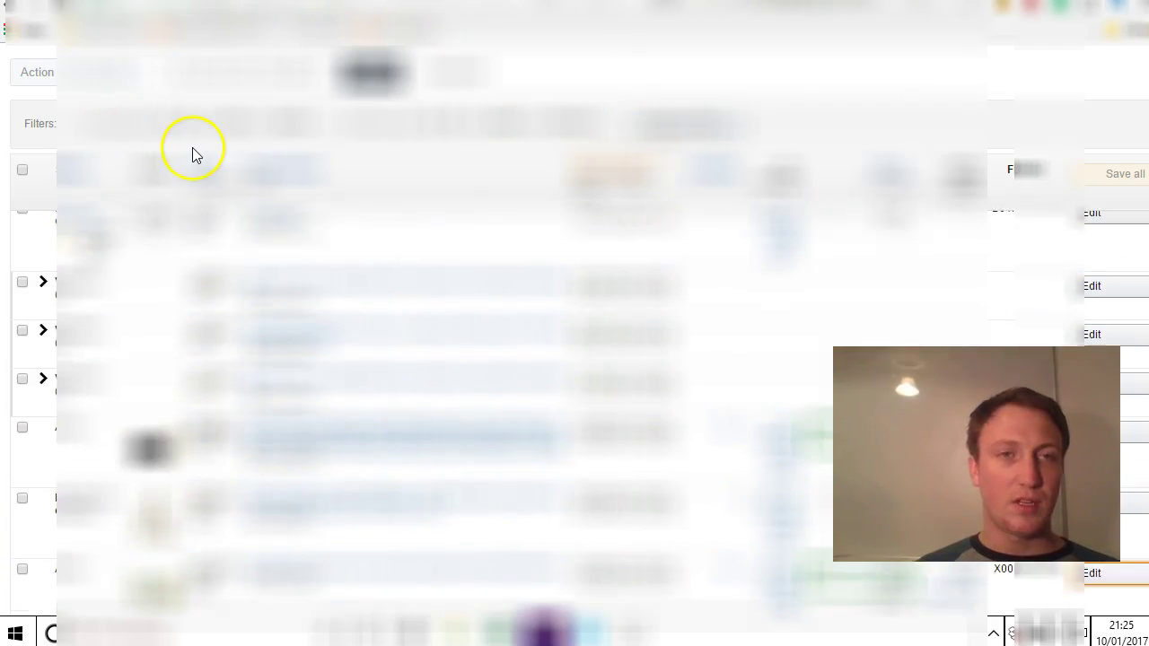
mouse_move(79, 103)
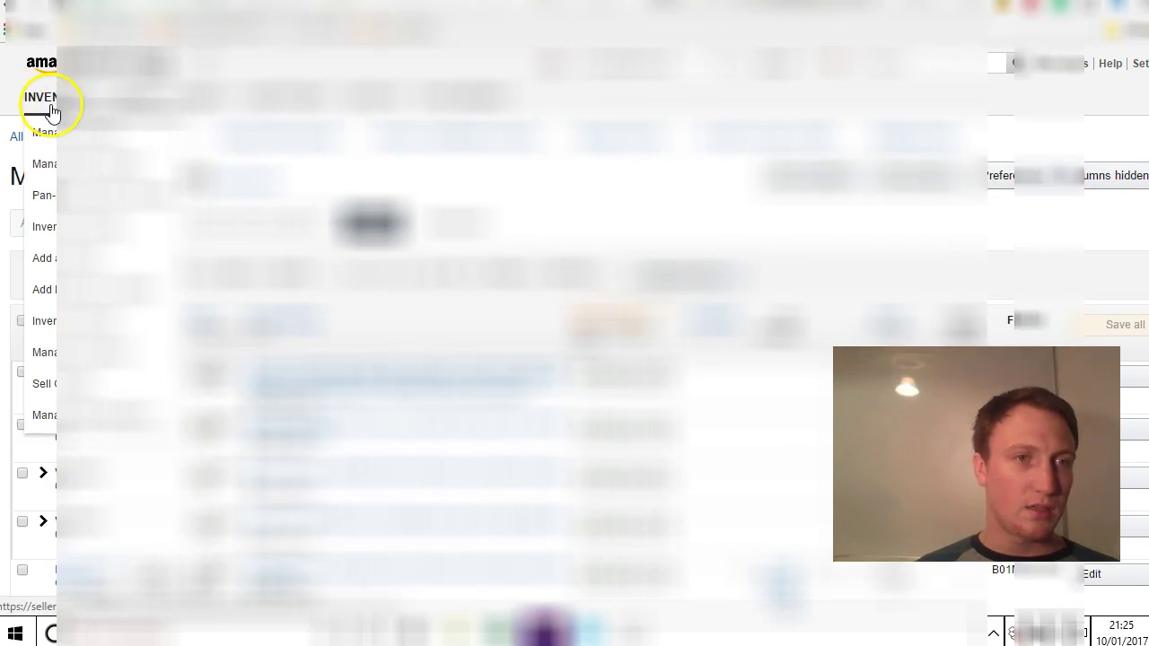
click(67, 258)
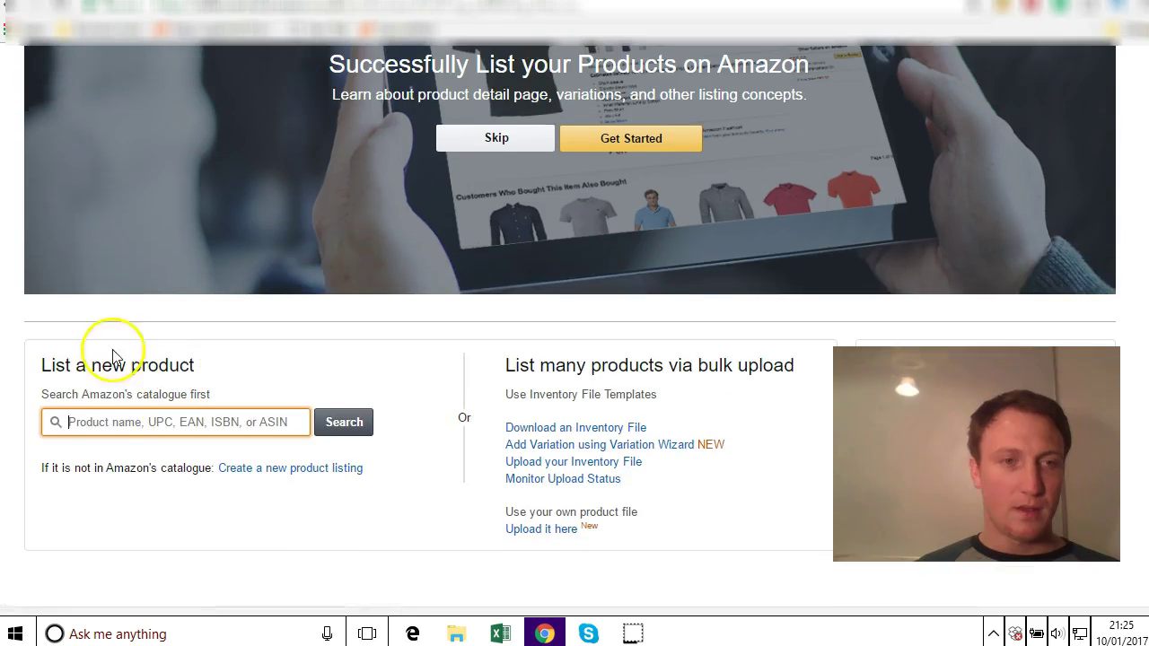
Search Amazon's catalogue for the new listing using the copied product identifier.
click(95, 423)
right_click(98, 423)
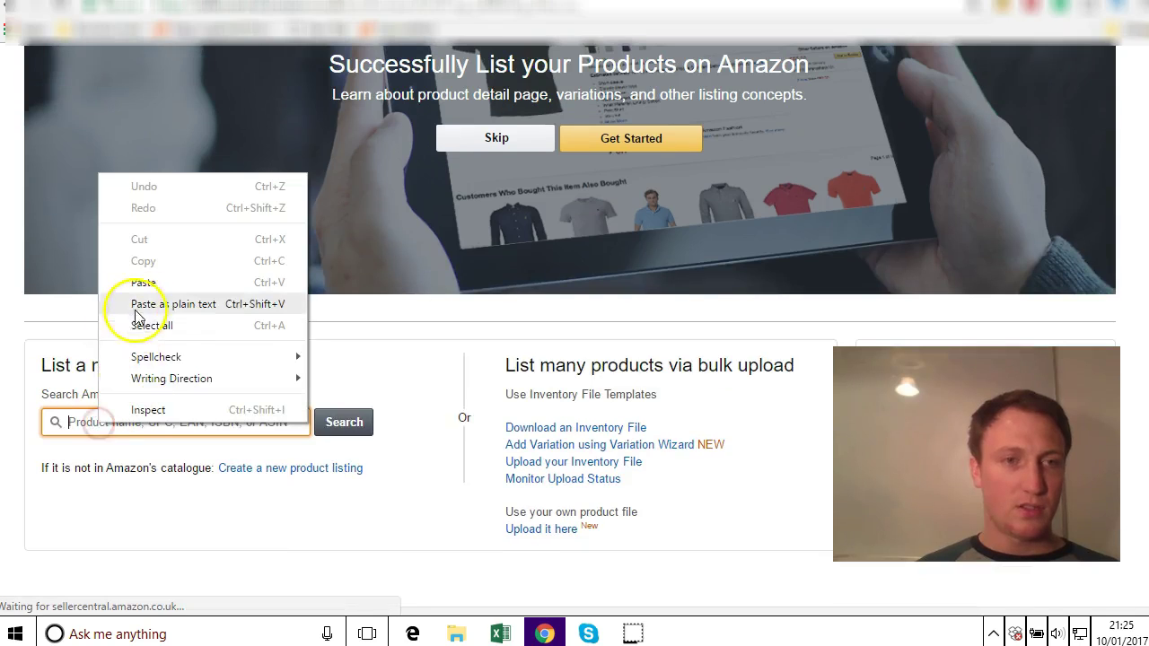
click(148, 283)
click(346, 415)
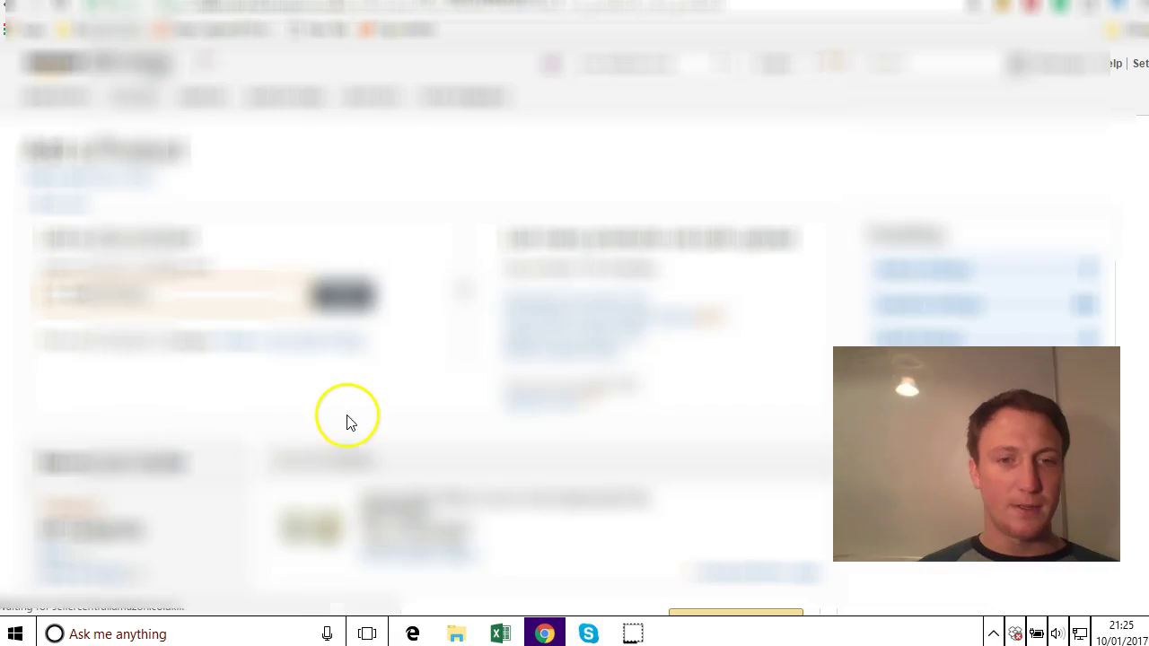
Choose to sell the first product in the catalogue results, opening its offer form.
scroll(349, 418, down, 2)
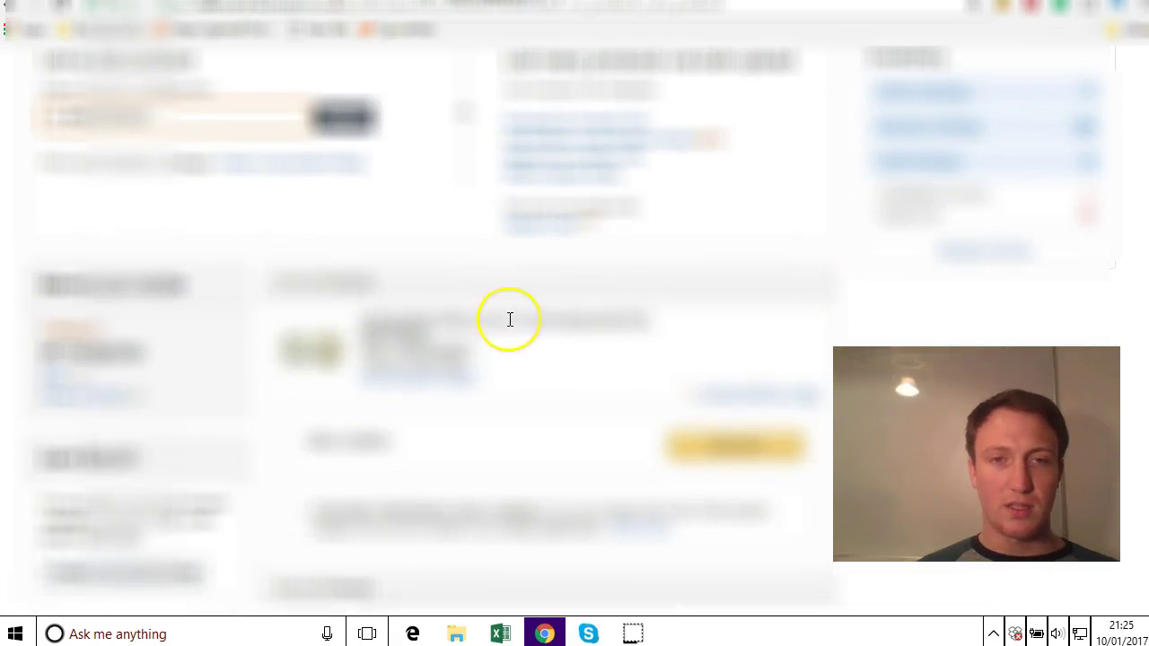
click(743, 454)
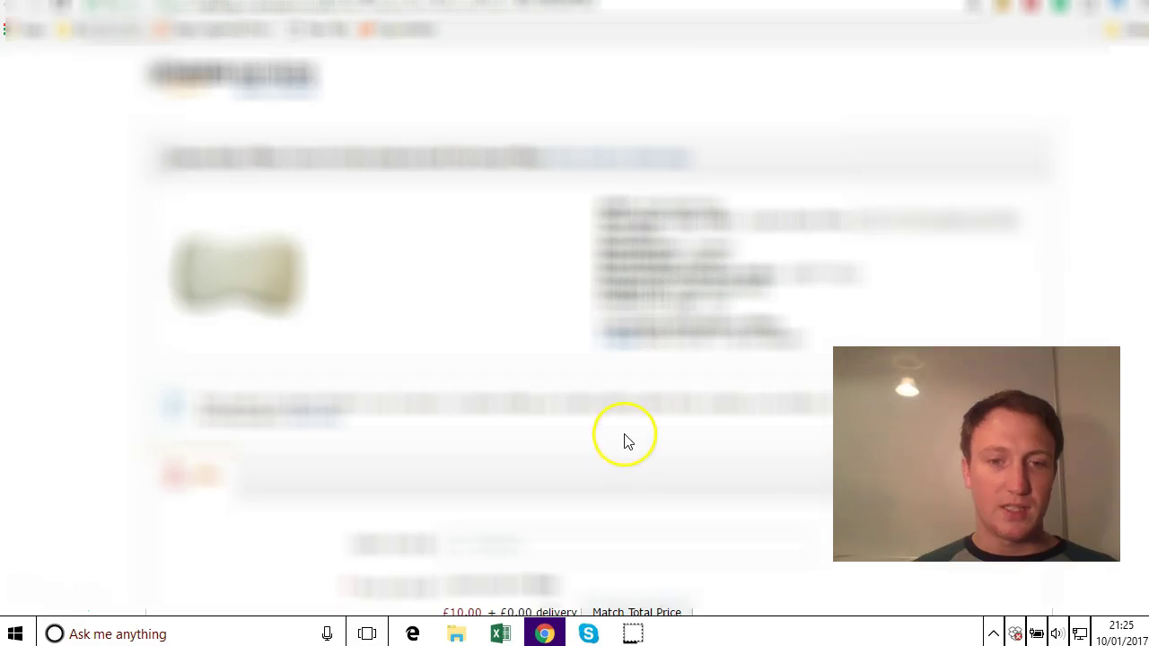
Fill the seller SKU field with the placeholder text "example product name here text".
scroll(626, 442, down, 1)
scroll(594, 435, down, 1)
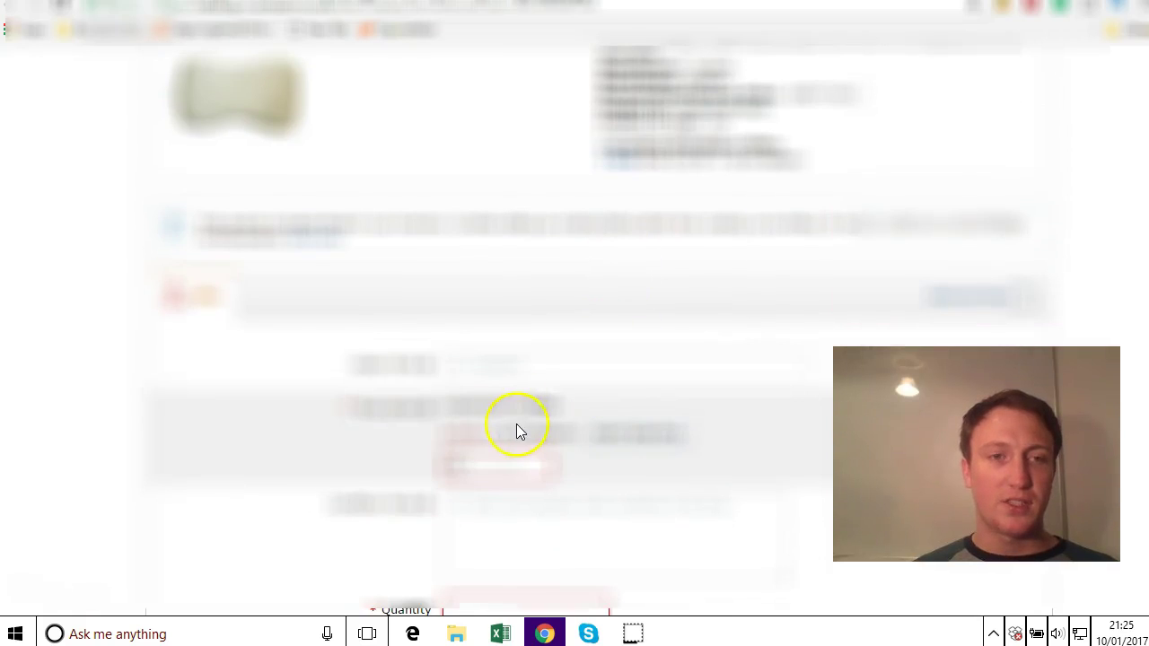
click(522, 371)
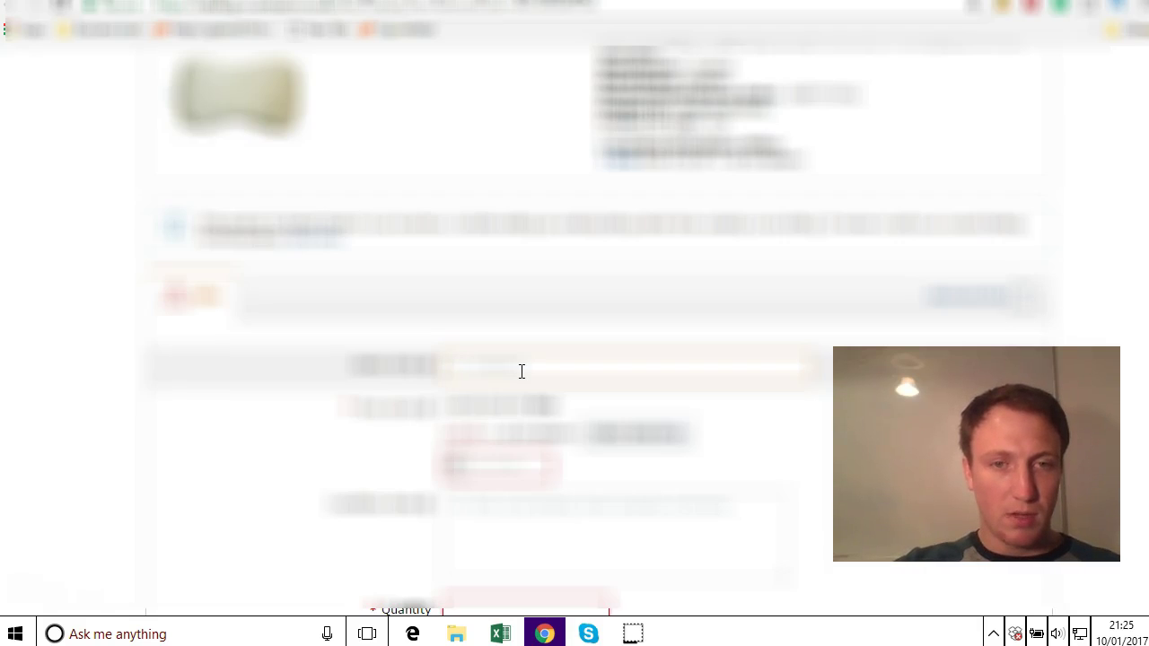
text(example)
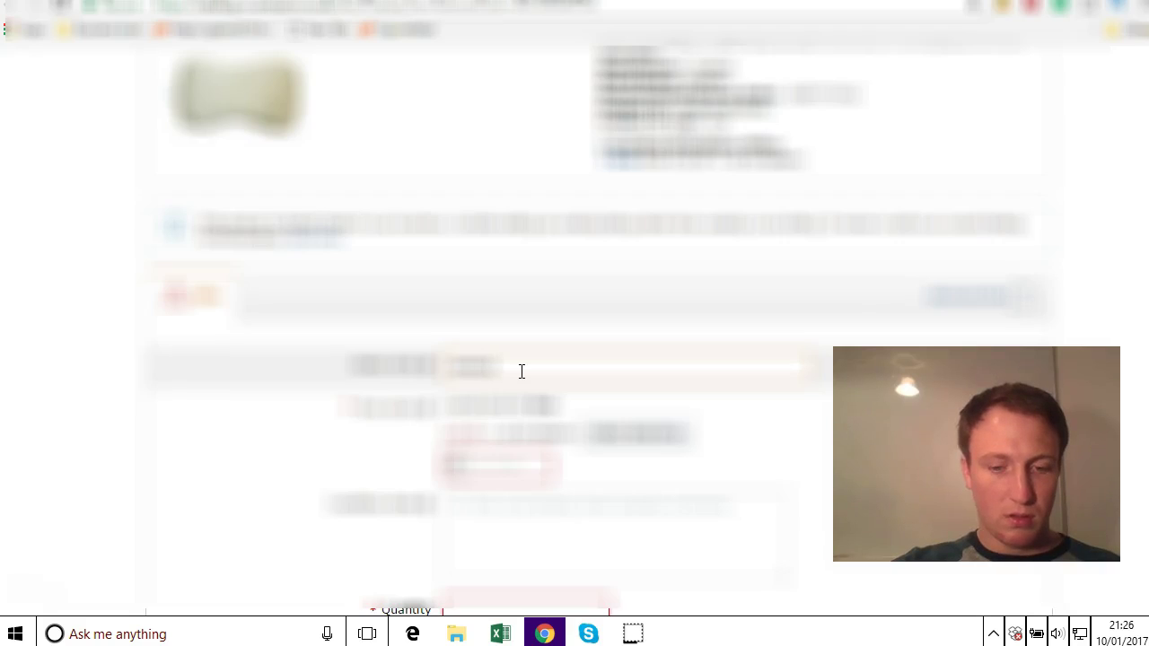
text( product)
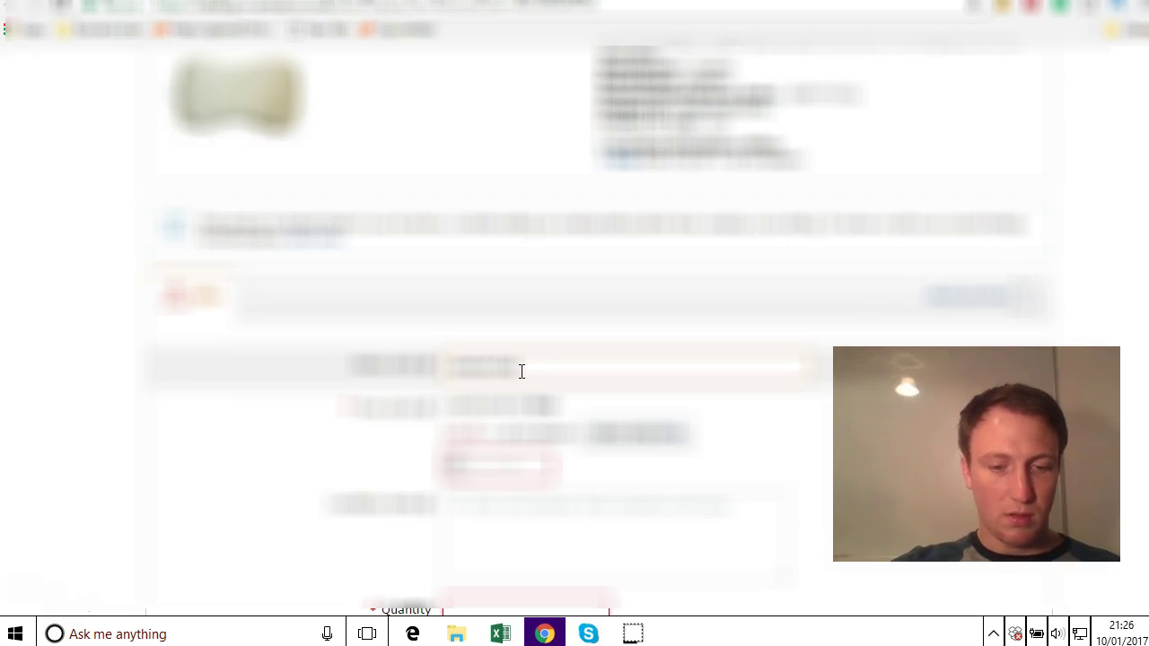
text( name)
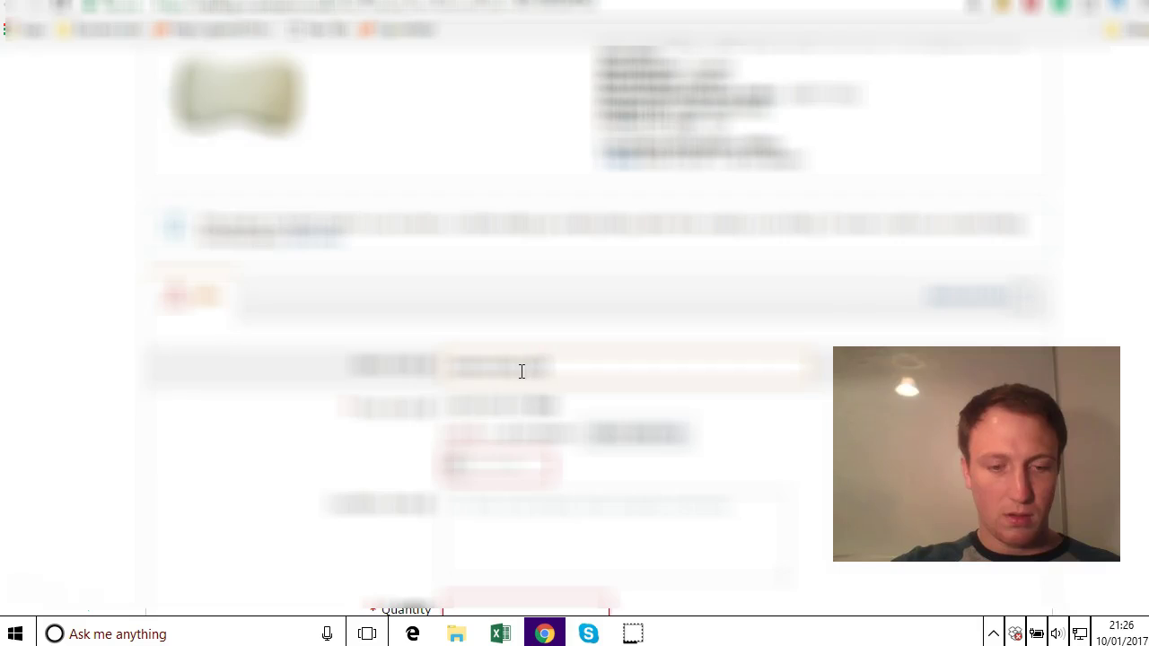
text( here)
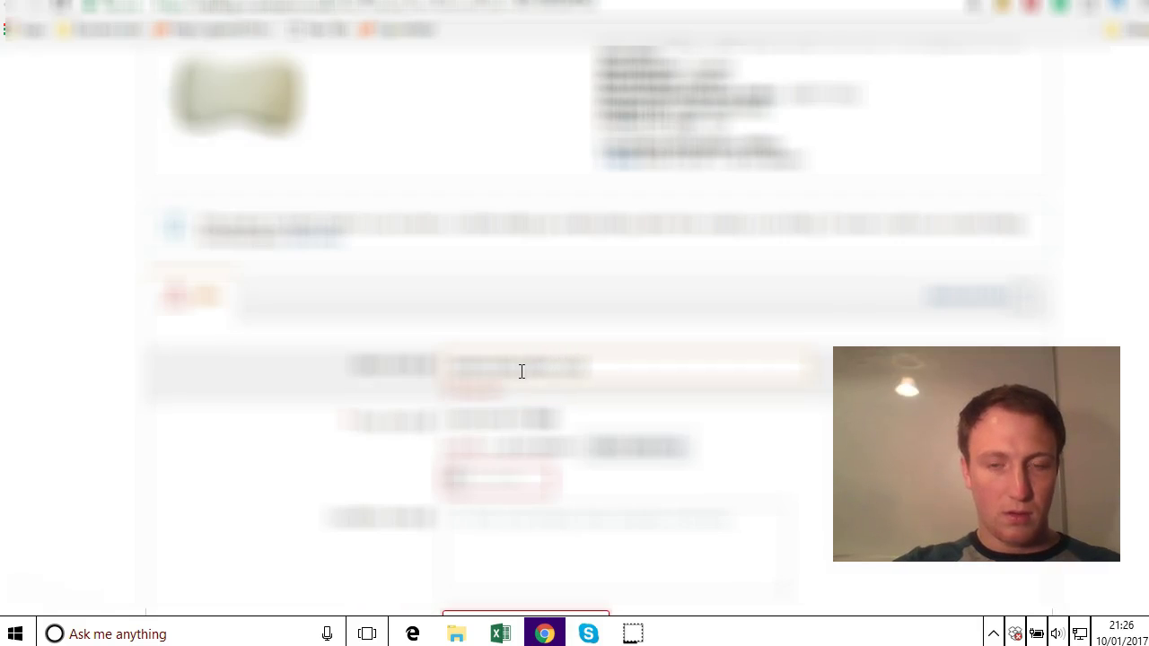
text( text)
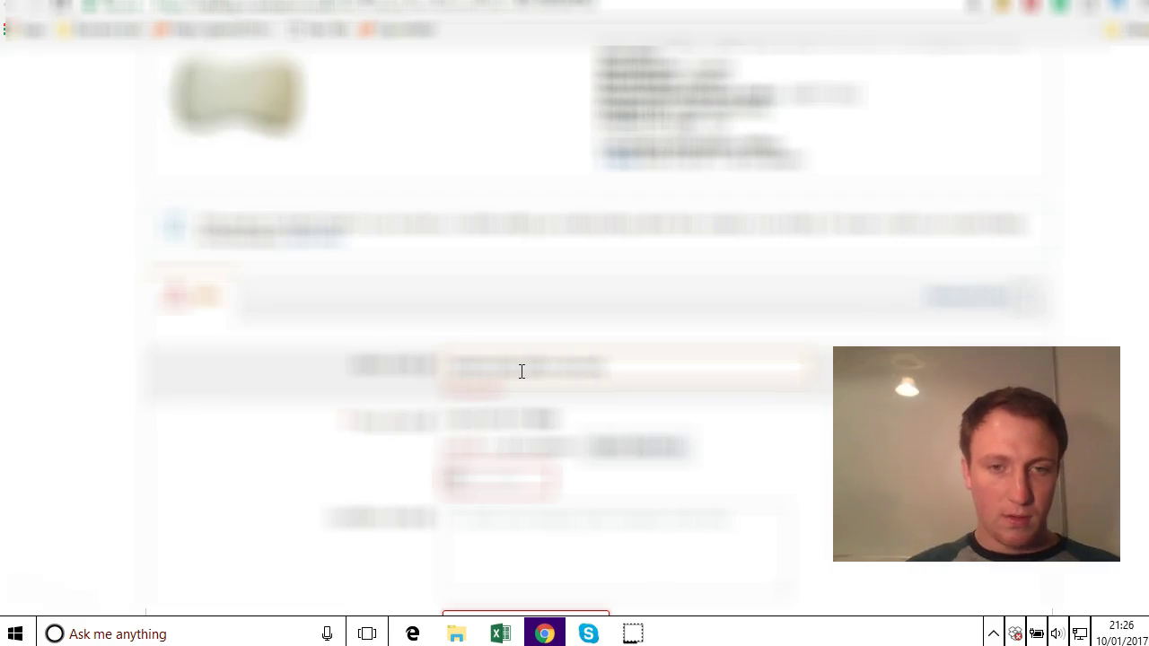
Enter the selling price for the new offer.
click(505, 462)
scroll(529, 454, down, 3)
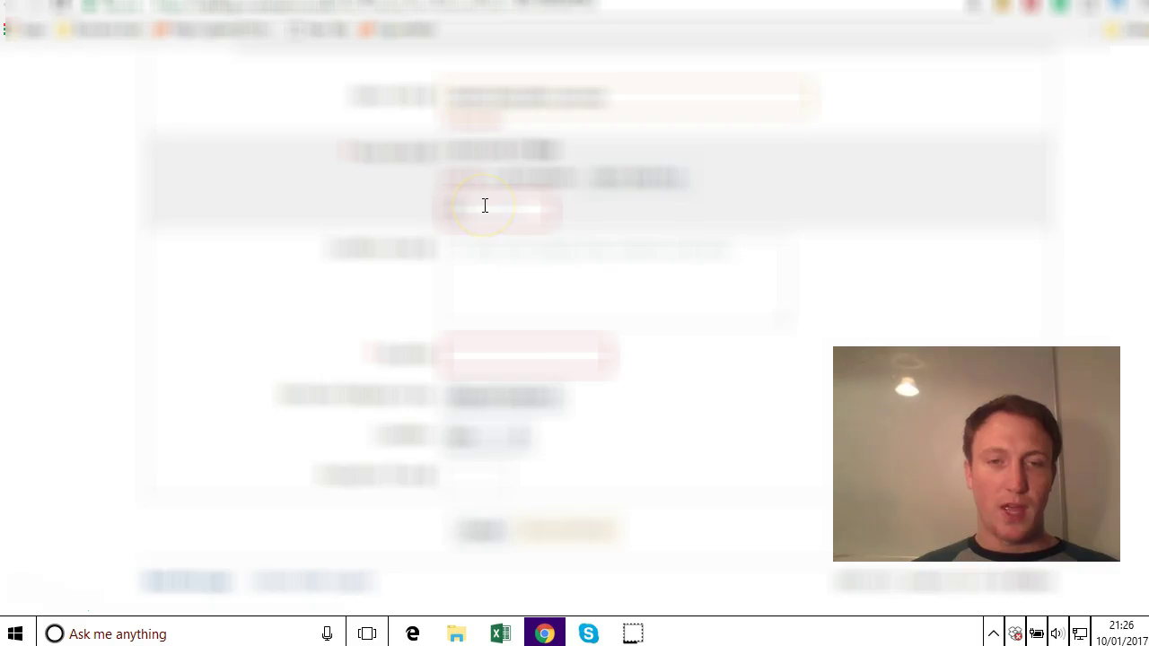
click(485, 206)
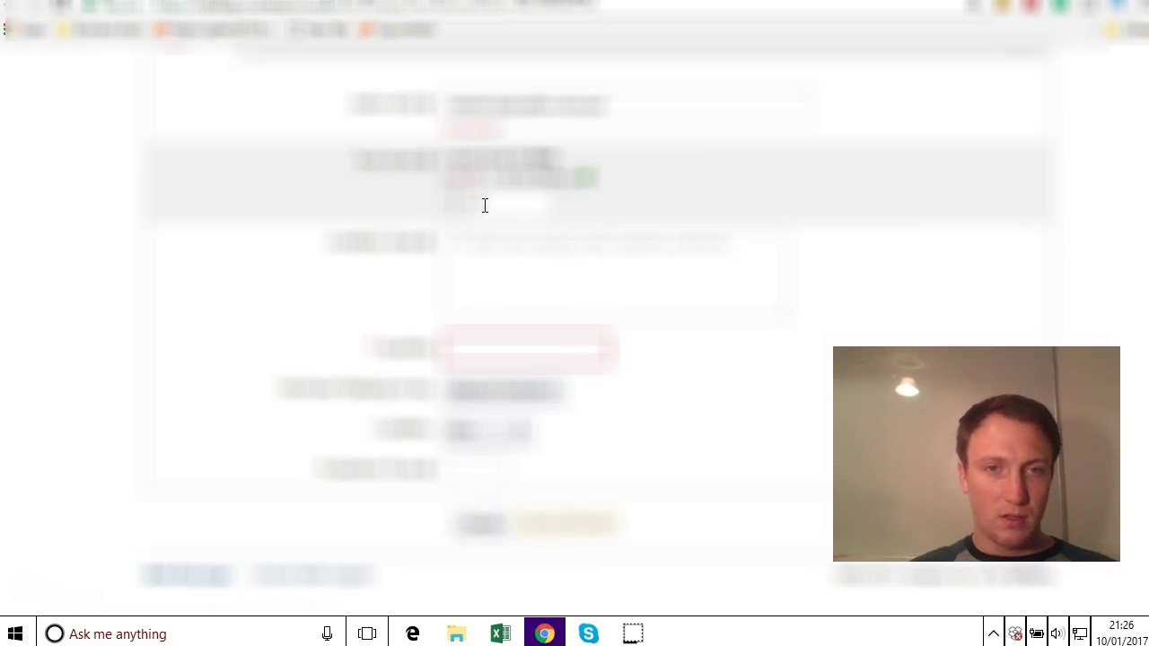
Set the offer's quantity to 1 and save the new listing.
click(480, 350)
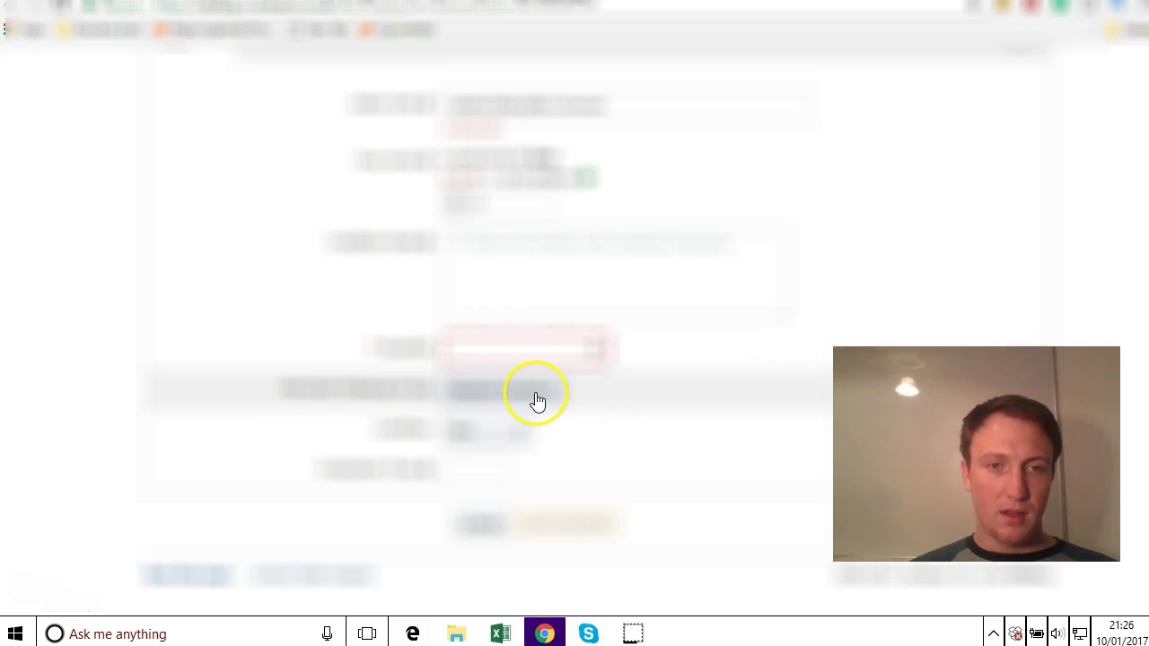
click(535, 396)
click(546, 428)
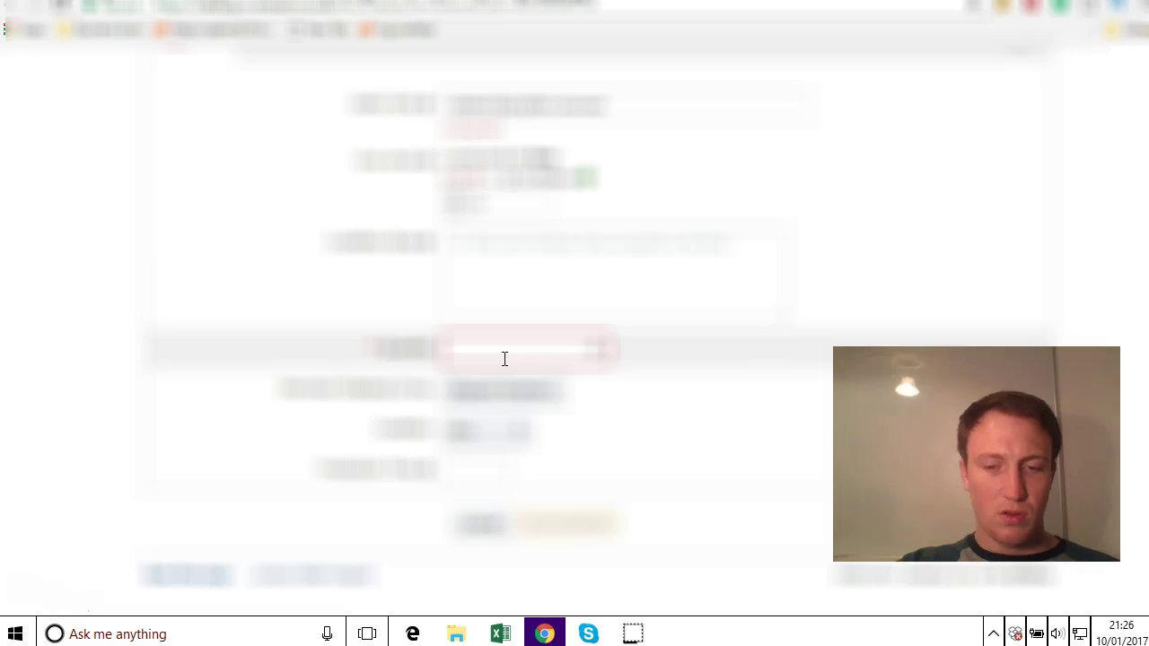
click(489, 352)
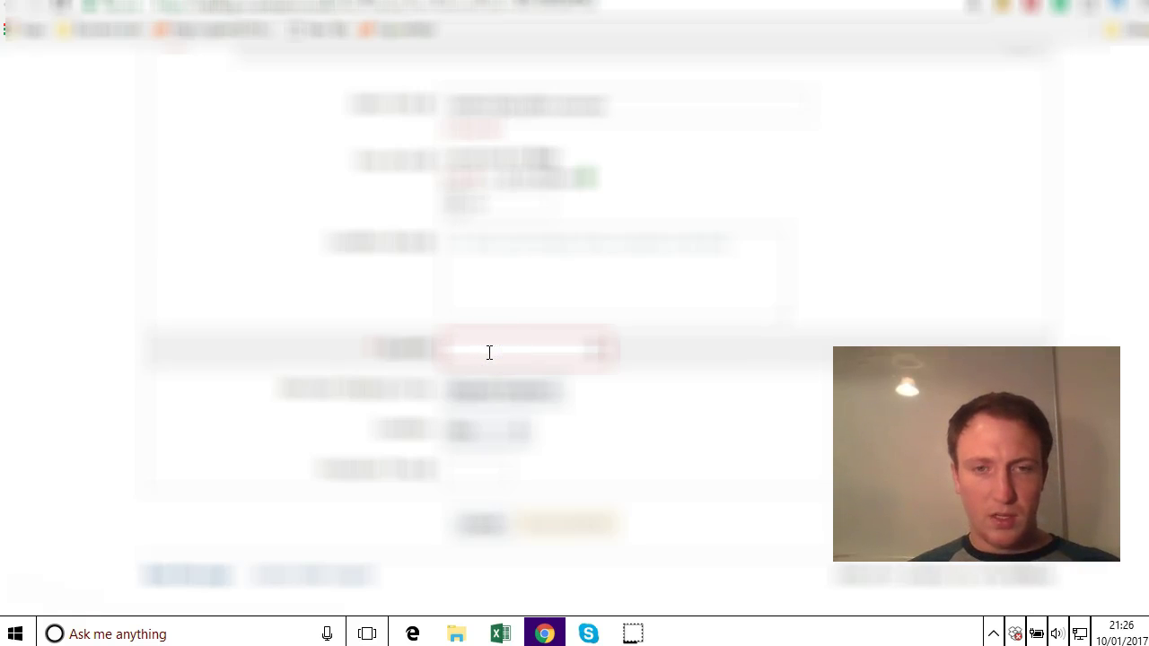
click(490, 353)
text(1)
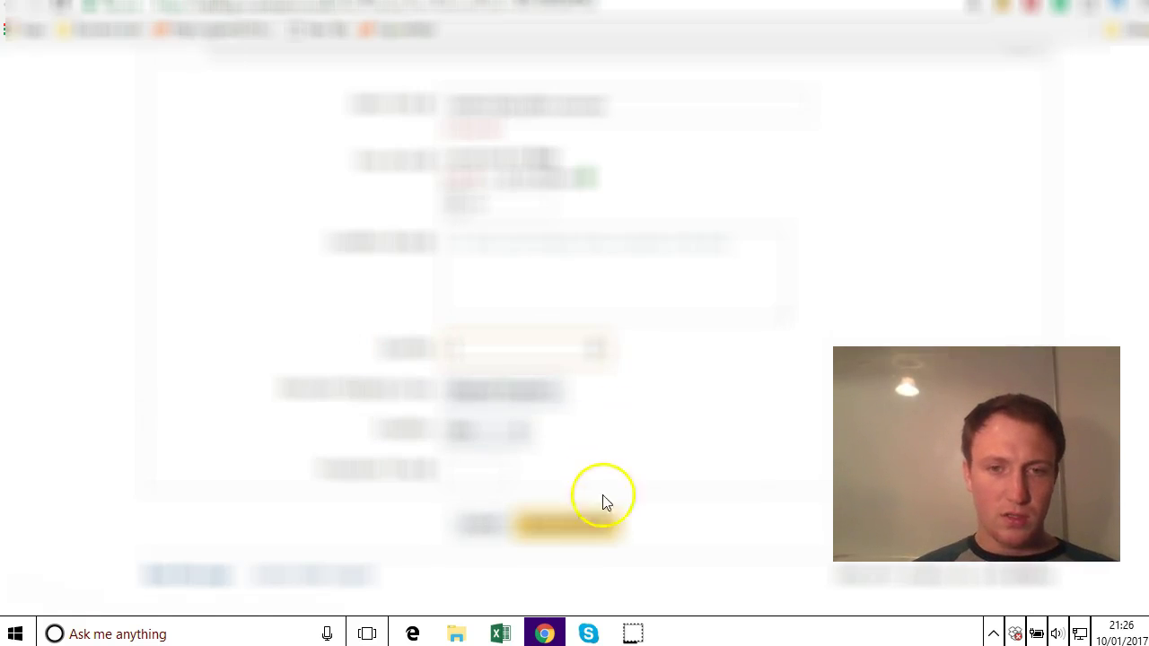
click(585, 528)
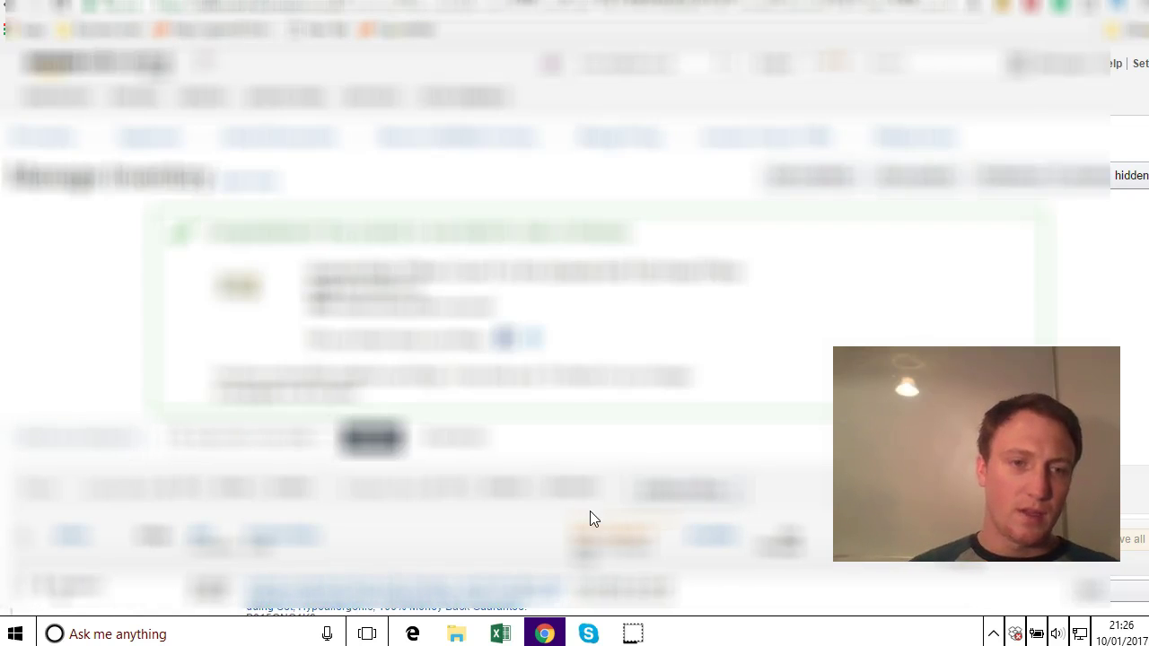
Review the newly added product's row and its FNSKU column in Manage Inventory.
click(485, 403)
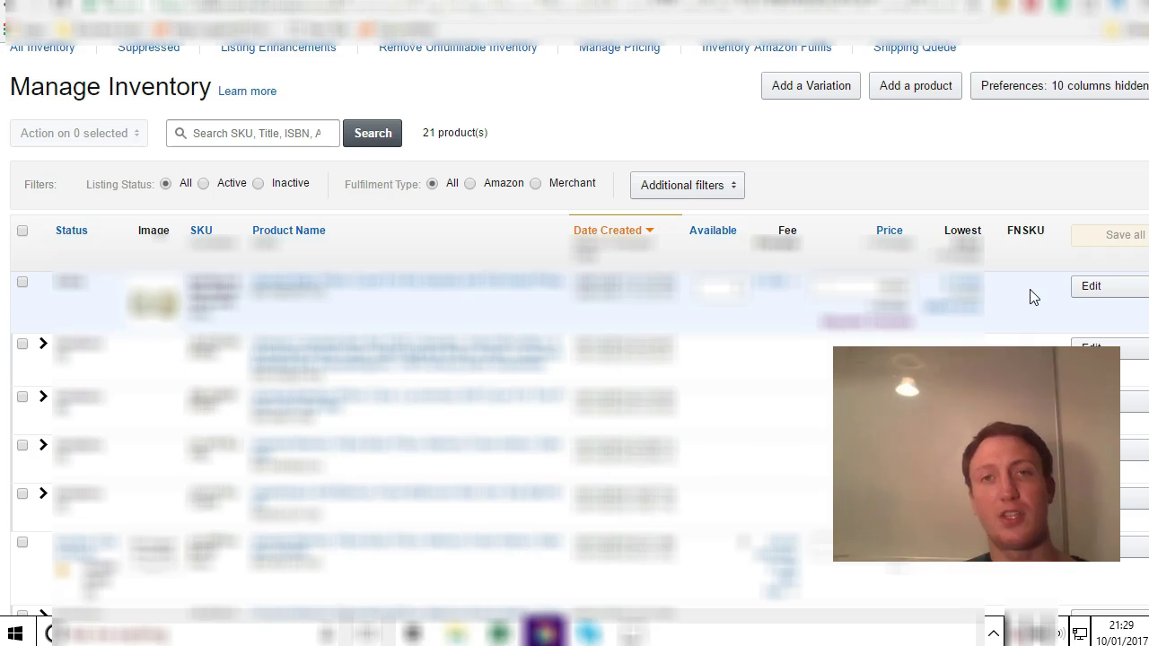
scroll(1032, 297, up, 1)
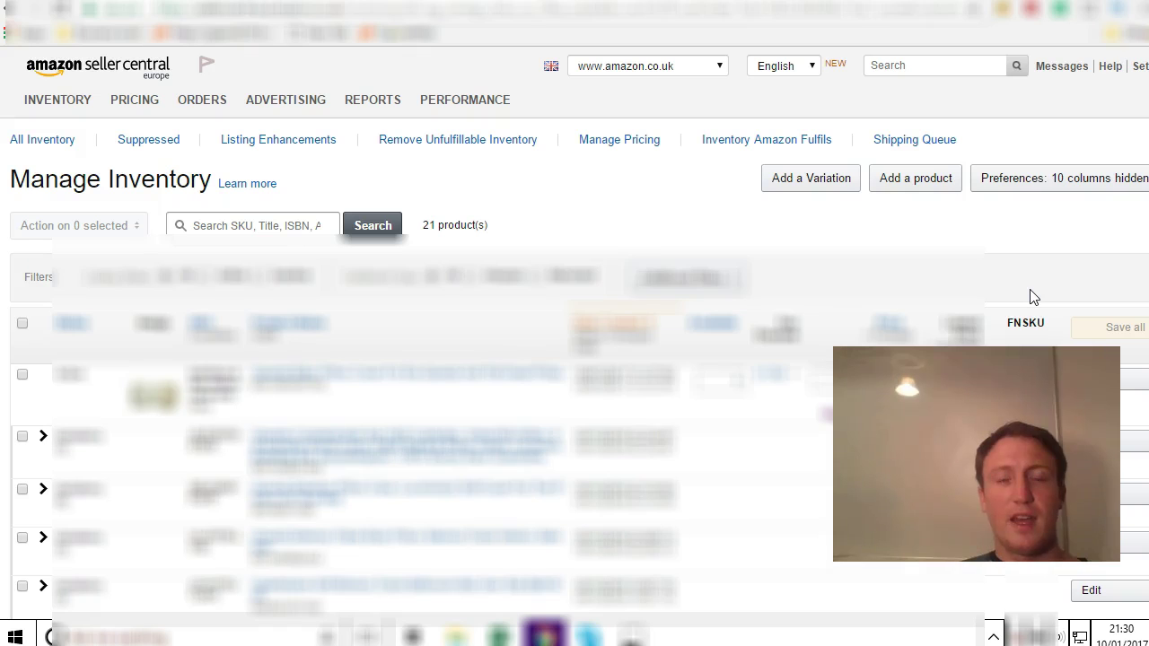